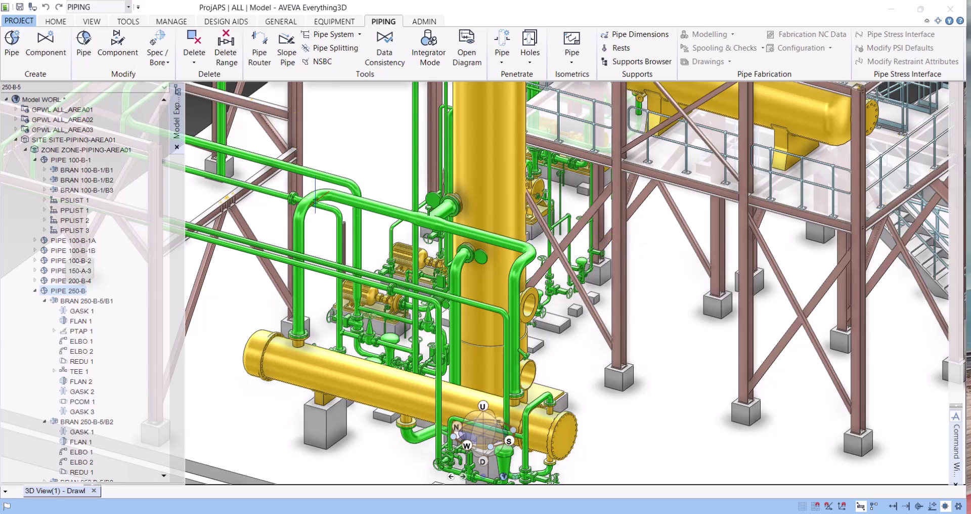
Step: Pick the first elbow of branch 250-B-5/B1 and load the branch into the component panel
click(50, 47)
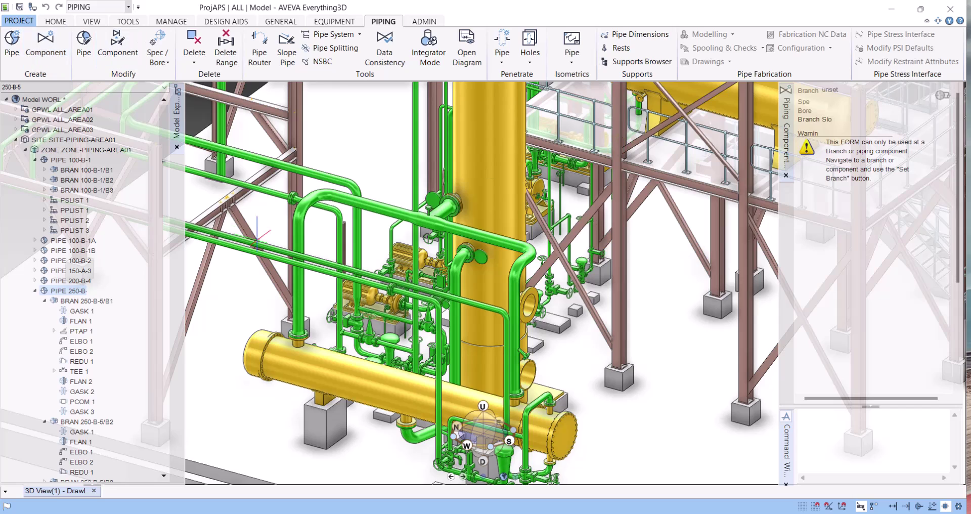
click(308, 208)
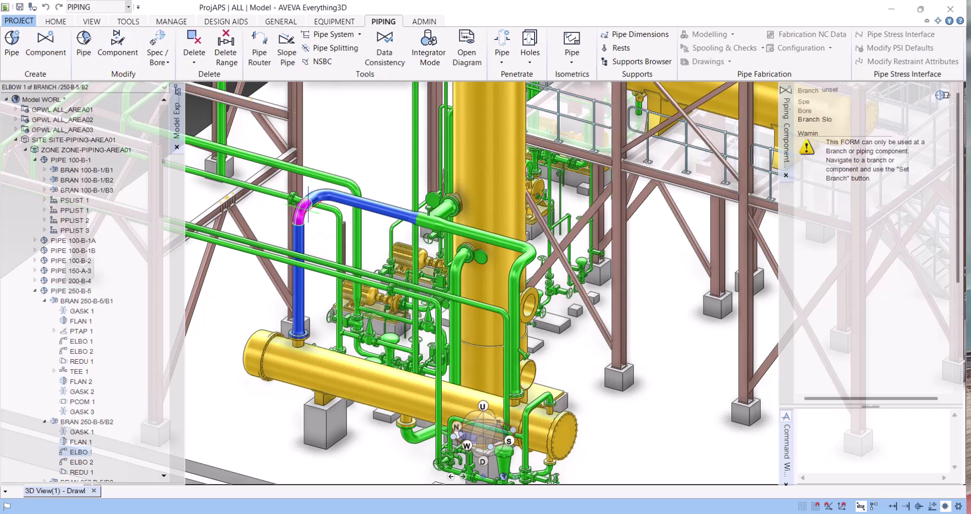
click(84, 340)
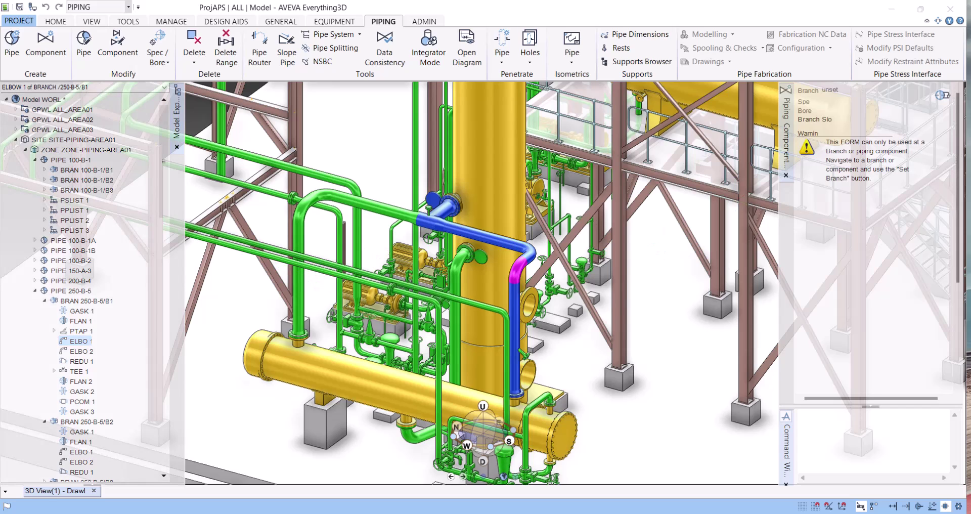
click(942, 95)
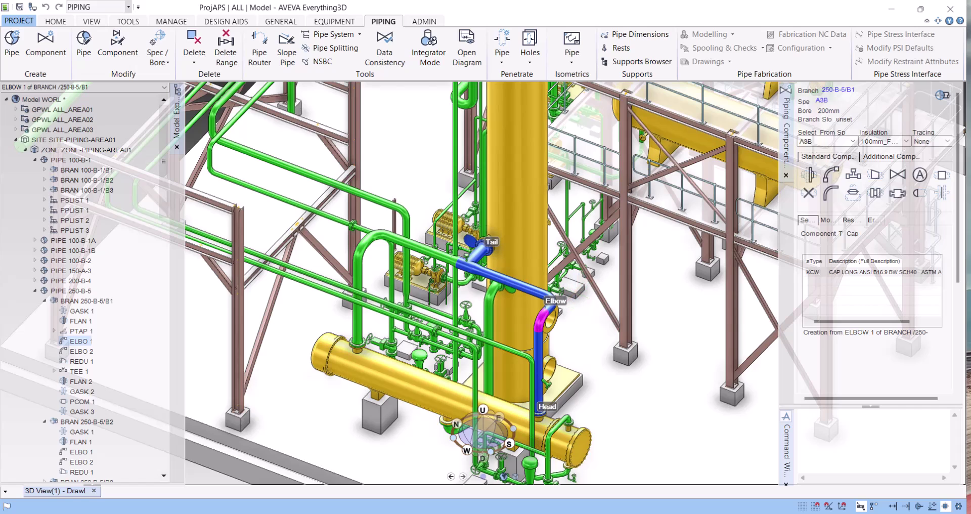
click(846, 458)
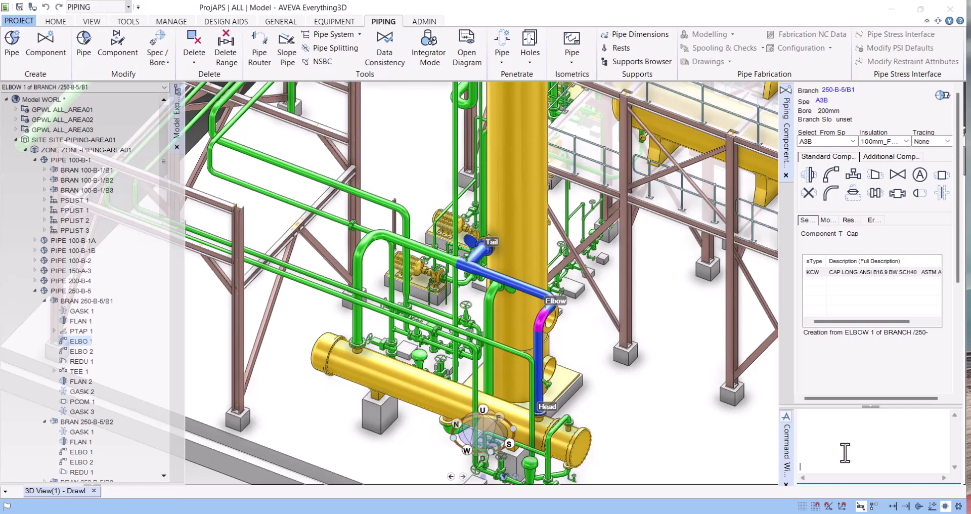
Step: Run SHOW !!CDCOMP to open the classic Piping Component form with spec A3B
text(SHO)
text(W !!)
text(CDC)
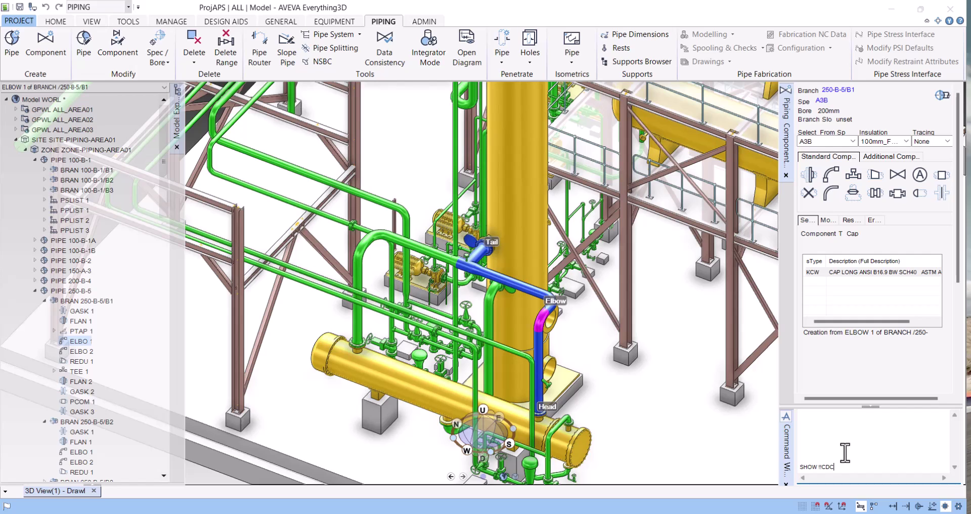
text(o)
text(OMp)
key(Return)
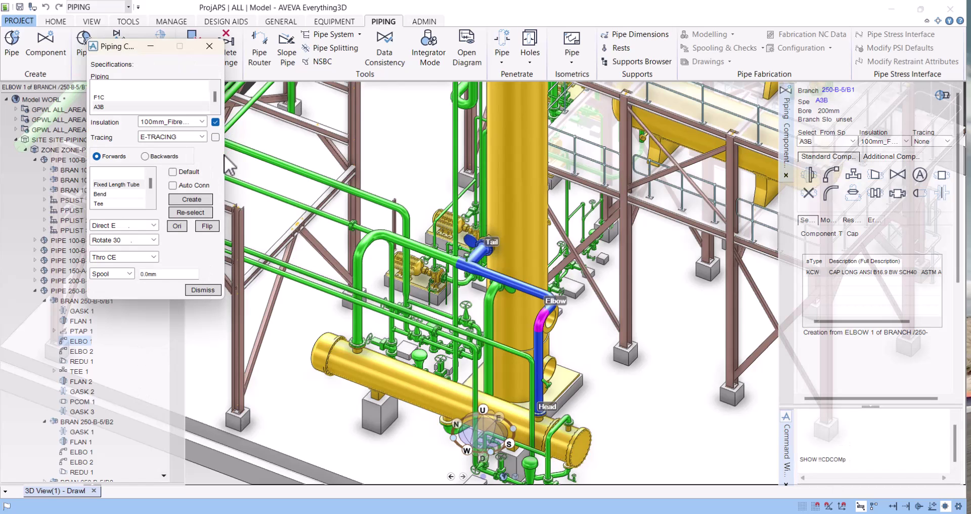
Step: Move the Piping Component form over the model and reselect branch 250-B-5/B1's first elbow
drag(130, 48, 331, 82)
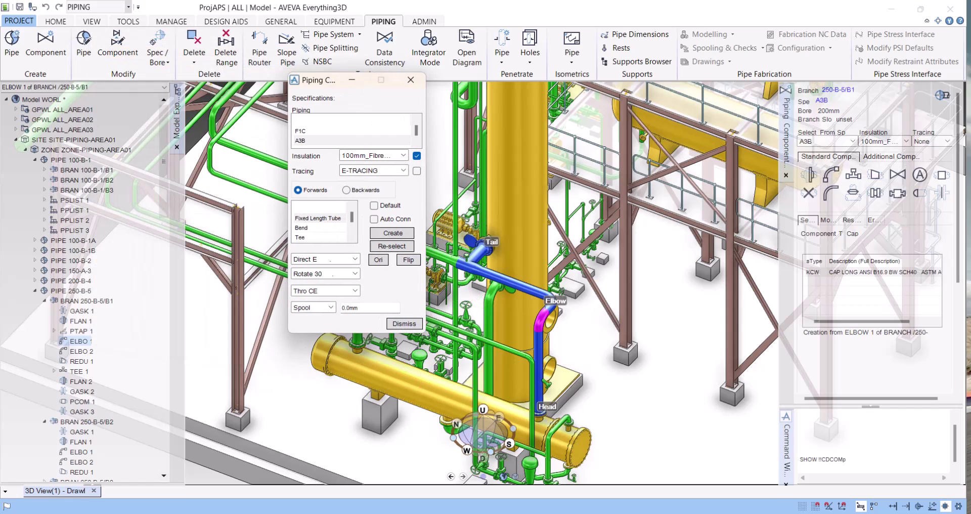
drag(314, 83, 277, 85)
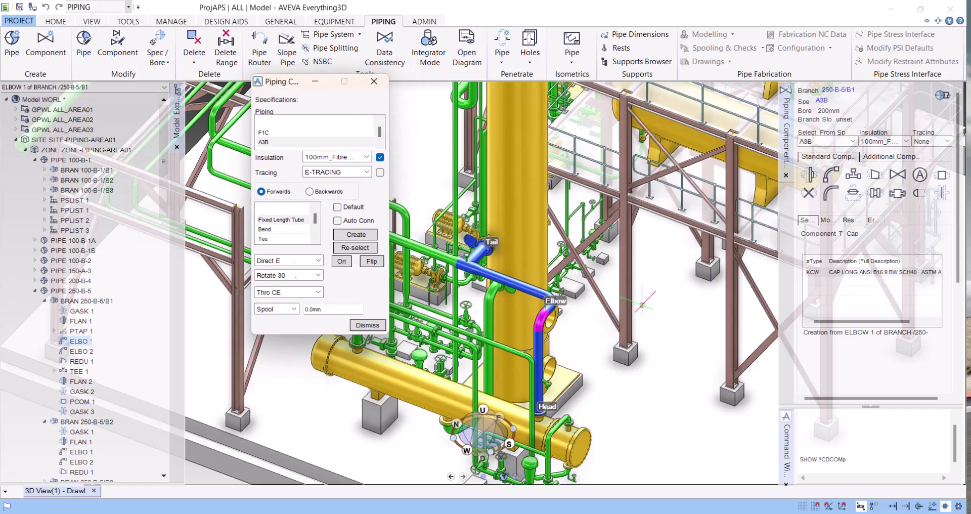
scroll(565, 280, up, 2)
scroll(564, 280, up, 3)
click(565, 280)
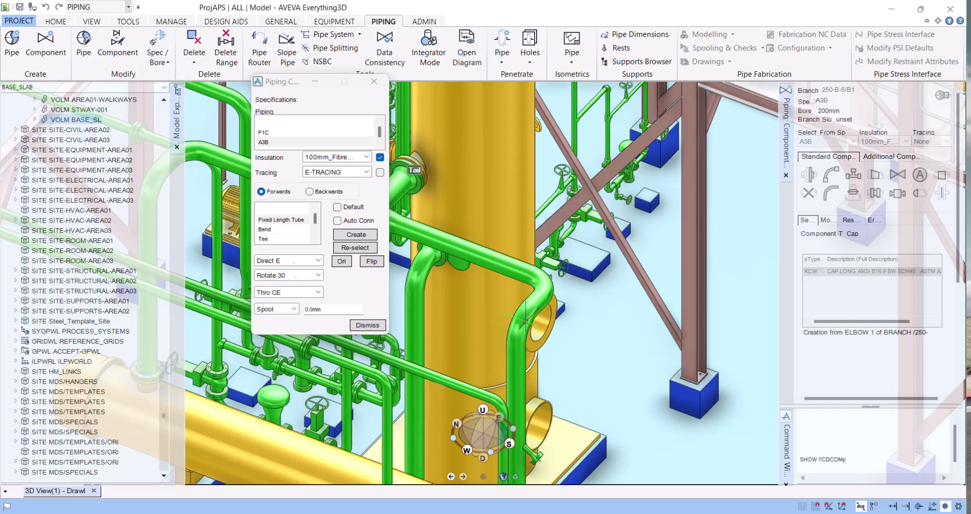
click(525, 321)
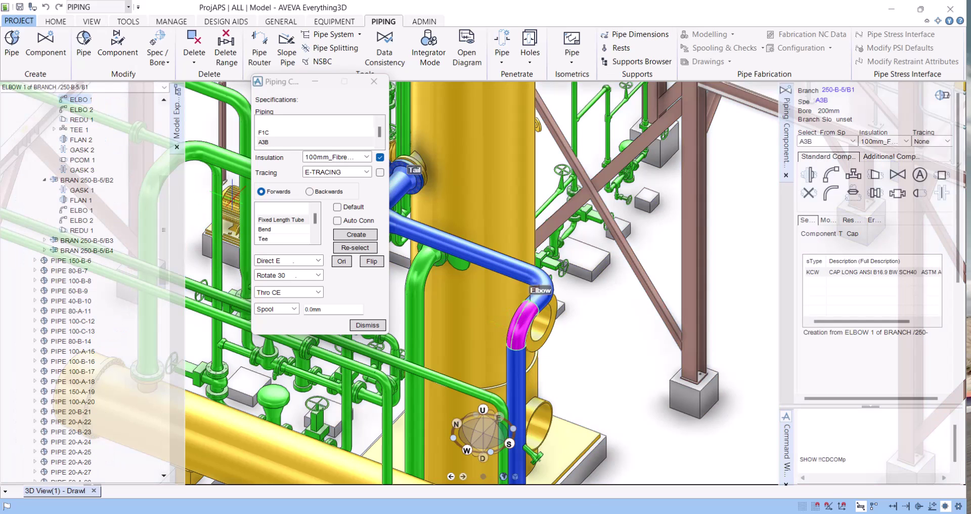
Step: Create a 100.00 T tee from the form's Tee component type
click(265, 238)
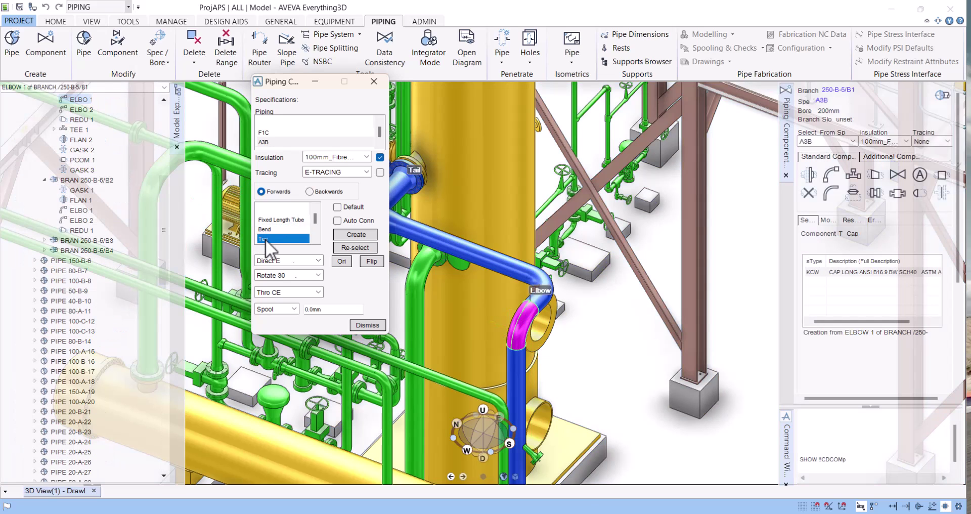
click(348, 235)
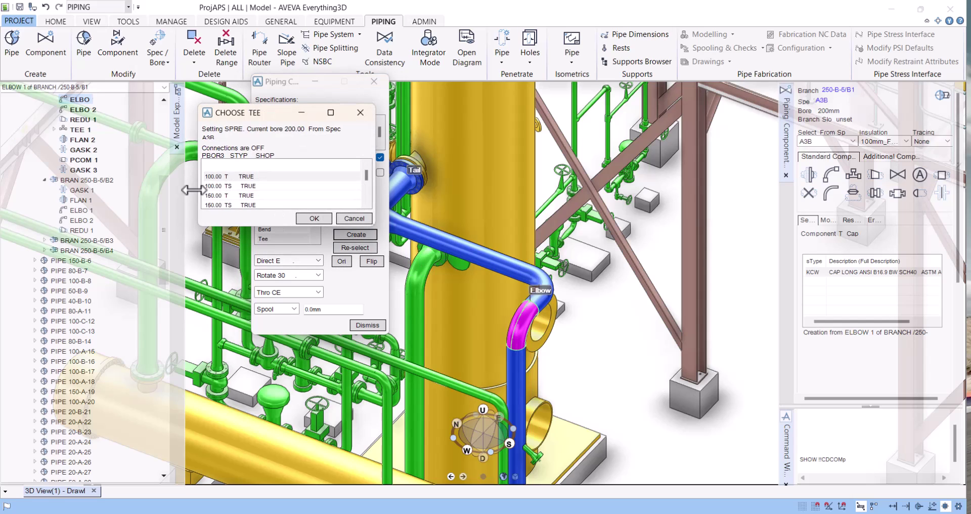
click(227, 177)
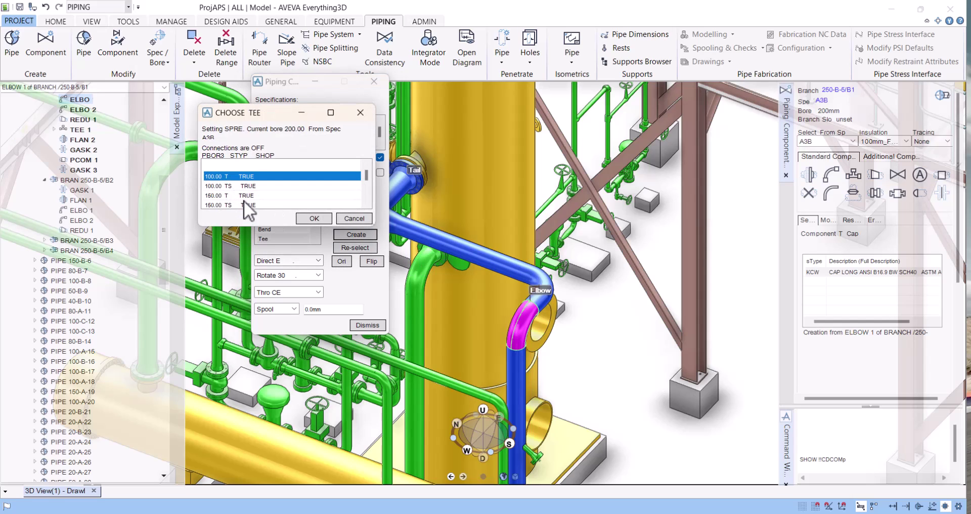
click(312, 218)
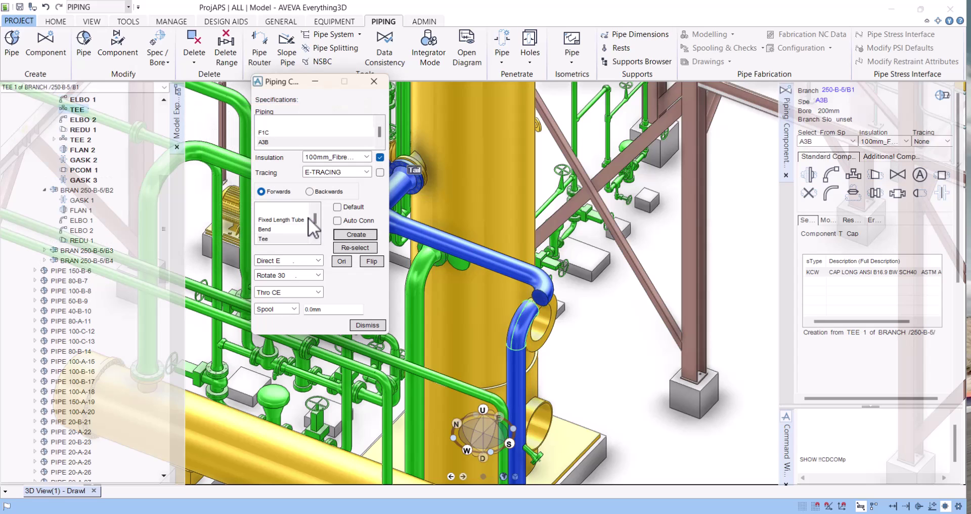
Step: Turn on Auto Conn and run NEX CONN from the elbow
click(337, 221)
click(346, 231)
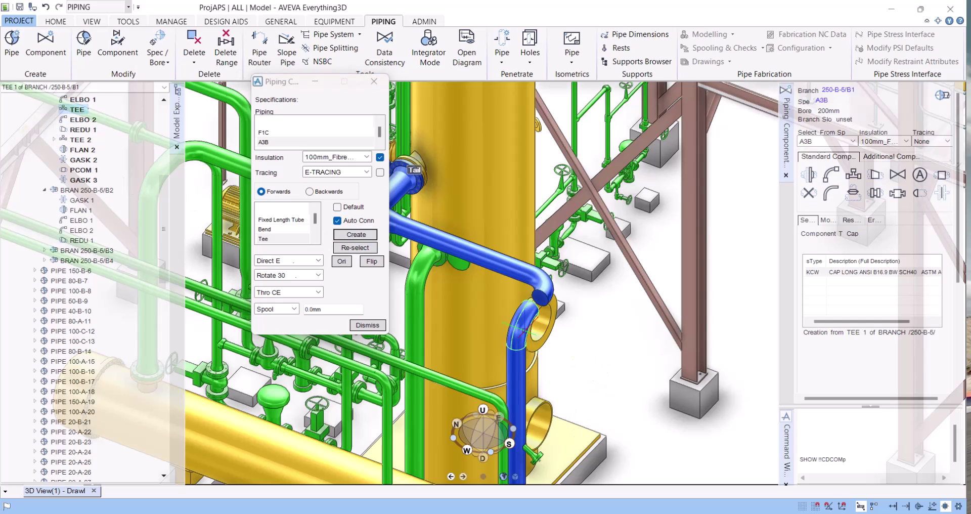
click(860, 471)
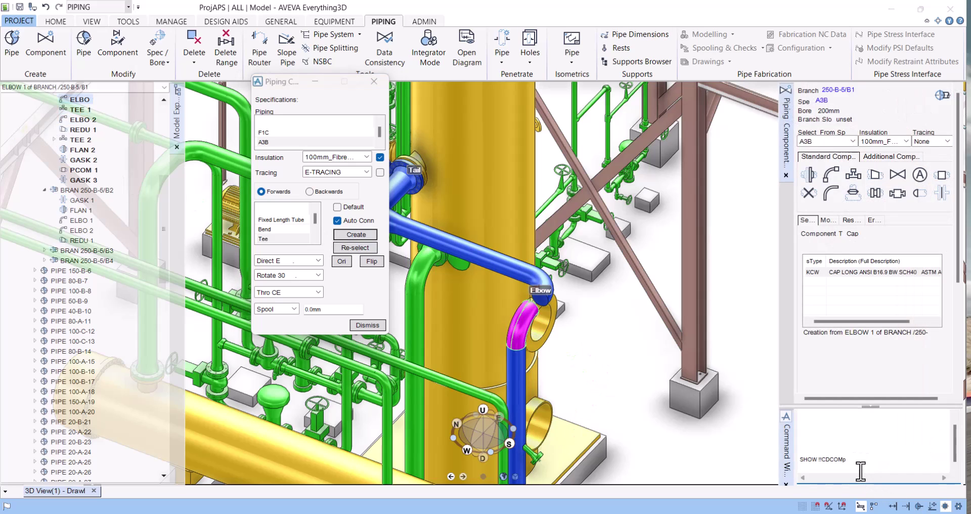
text(nex conn)
key(Return)
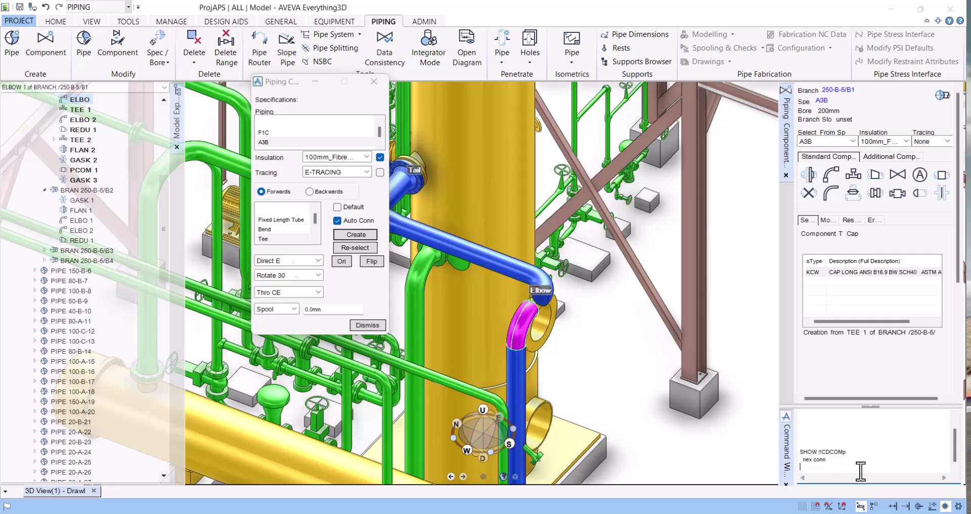
Step: Select the reducer, then pipe 250-B-5, in the branch hierarchy
scroll(498, 303, up, 3)
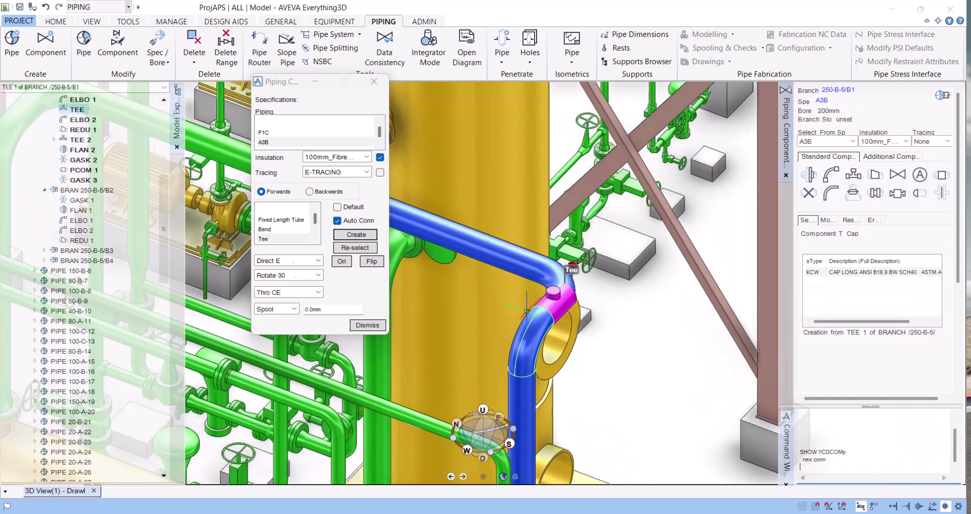
click(80, 129)
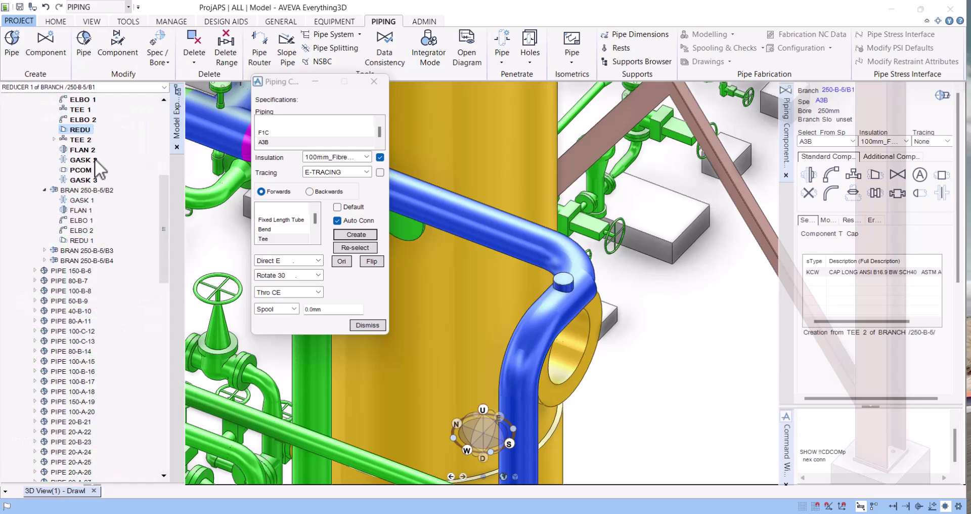
scroll(101, 177, up, 3)
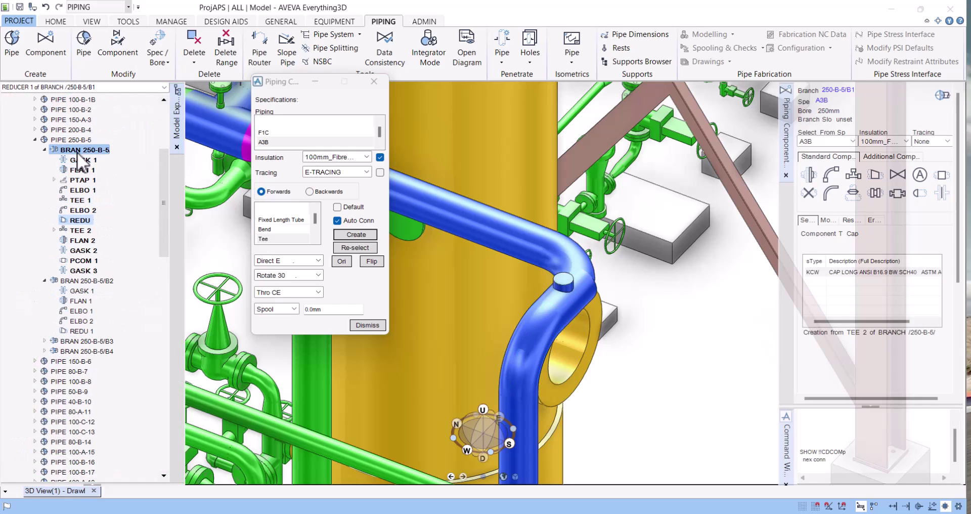
click(79, 140)
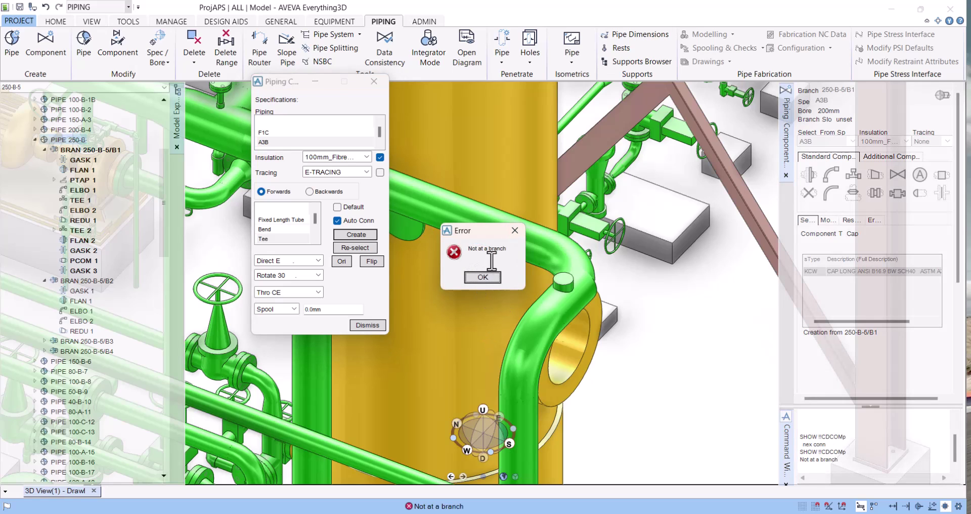
Step: Dismiss the 'Not at a branch' error, close the form and rerun the command
click(484, 279)
click(374, 81)
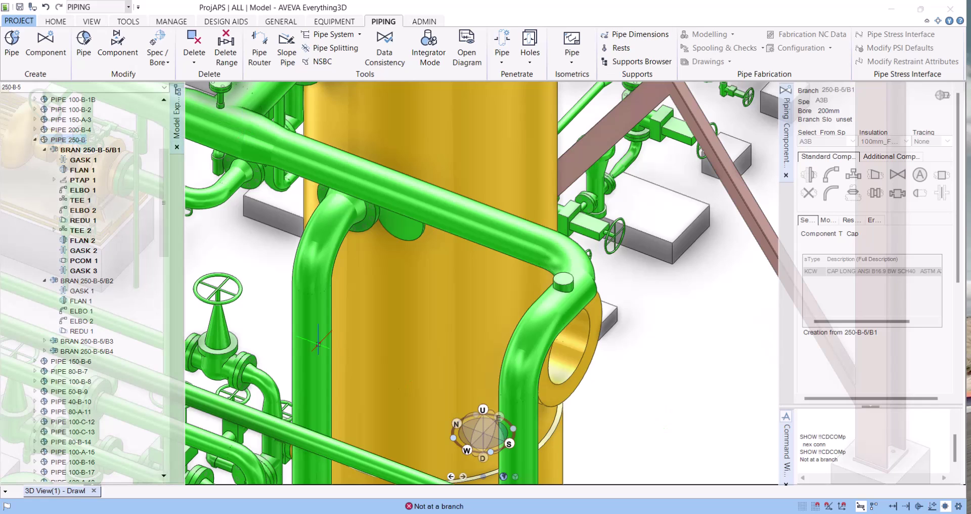
click(855, 452)
key(Return)
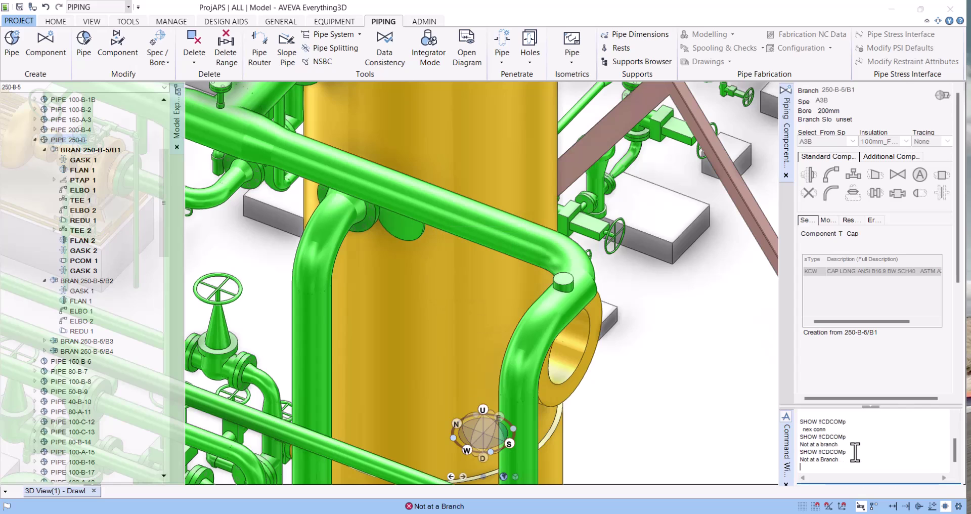
Step: Keep the PIPING module and make BRAN 250-B-5/B1 current in the Model Explorer
click(101, 6)
scroll(98, 40, up, 1)
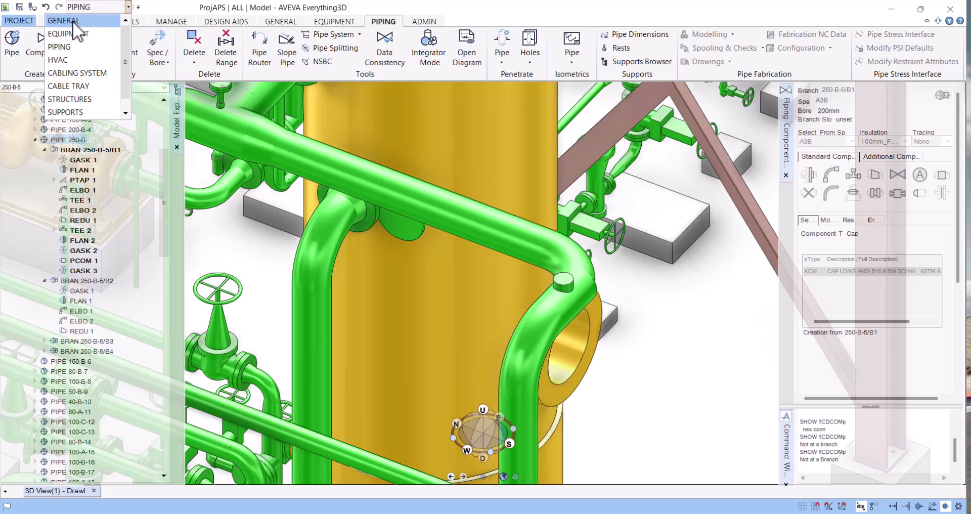
click(80, 149)
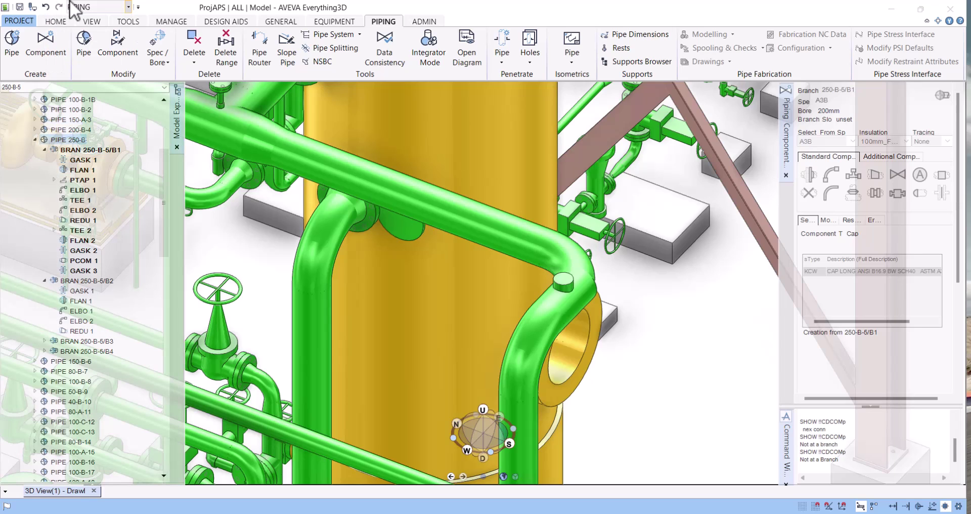
click(91, 9)
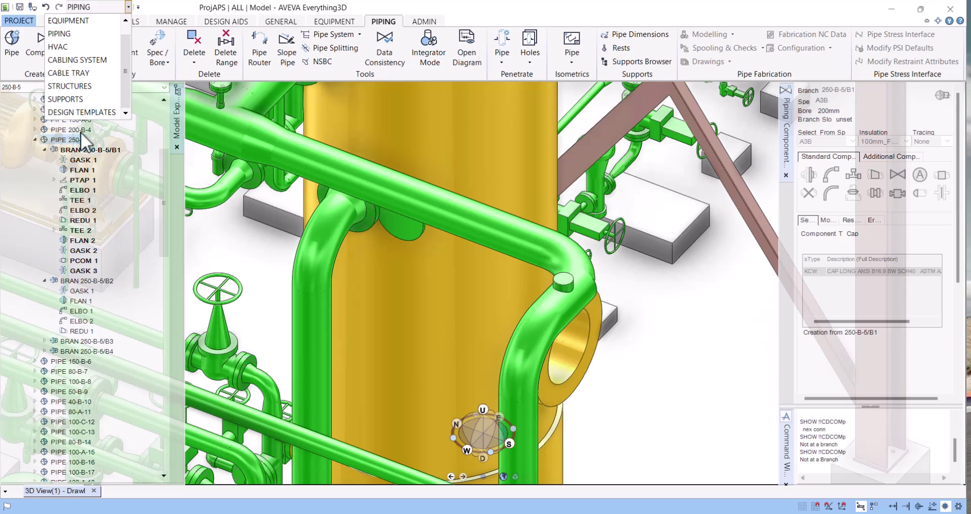
click(76, 150)
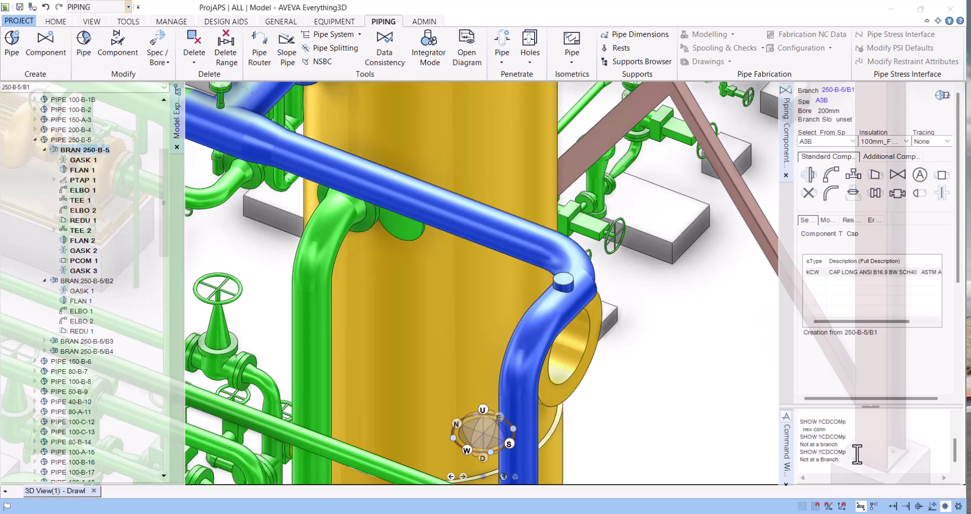
Step: Reopen the SHOW !!CDCOMP form, then close the Piping Components dialog
click(860, 436)
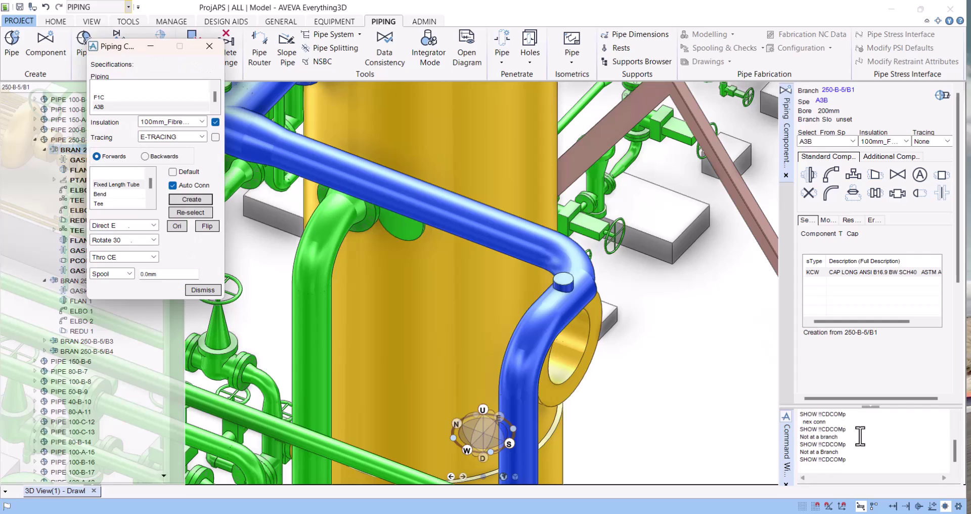
click(215, 51)
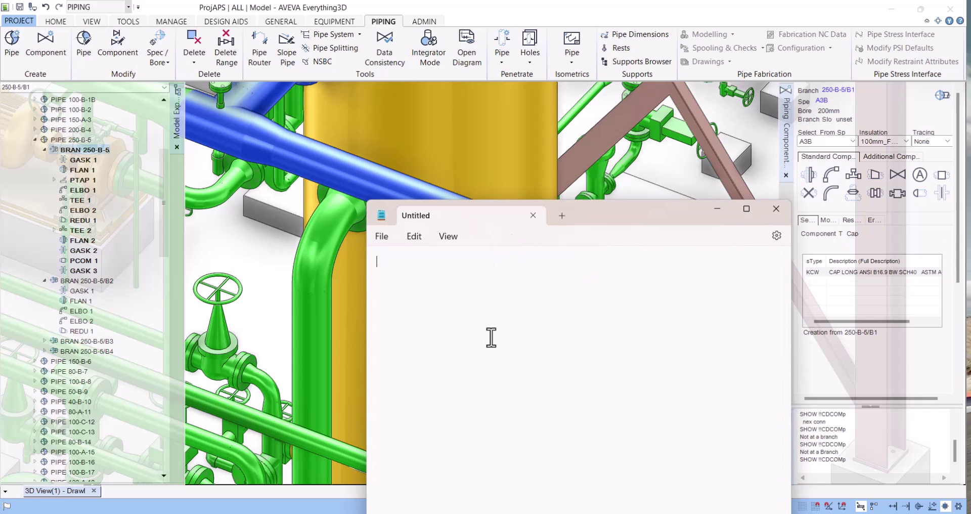
Step: Note 'SHow !!CDCOMP' in Notepad and move and shrink the note window
text(S)
text(How )
text(!!)
text(C)
key(BackSpace)
text(CDC)
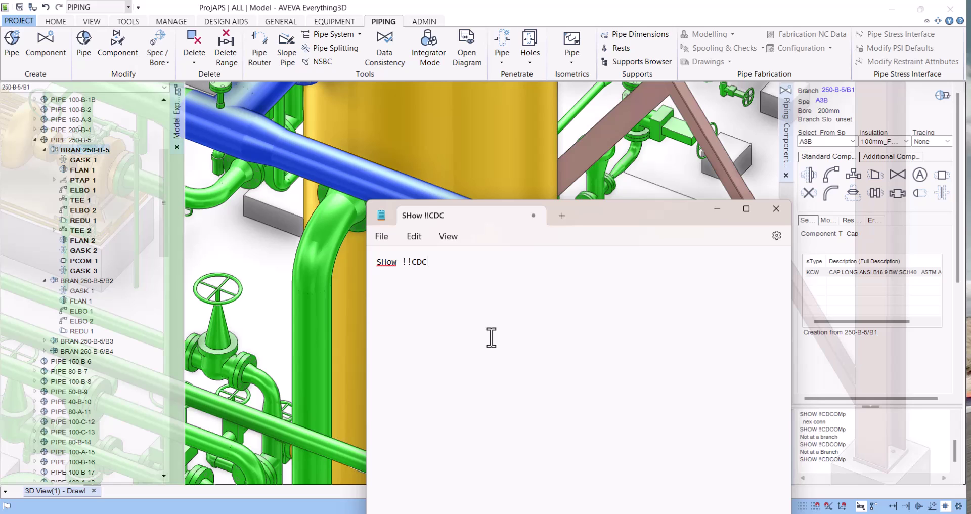
text(OMP)
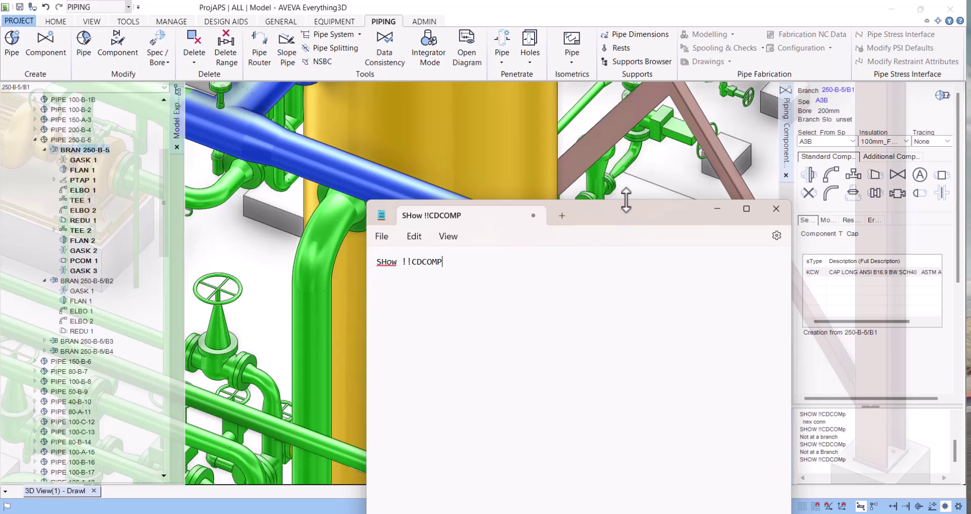
mouse_move(605, 209)
mouse_down()
mouse_move(605, 327)
mouse_move(576, 166)
mouse_up()
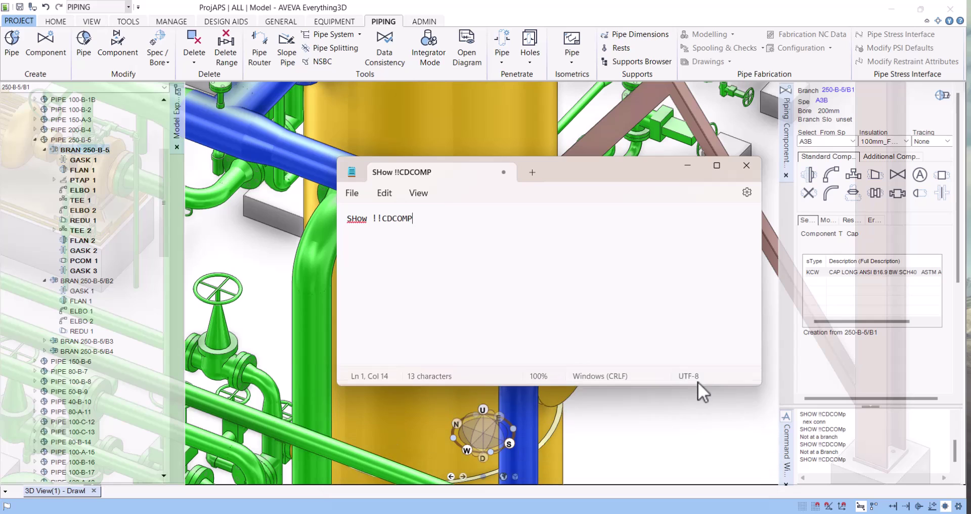
drag(720, 458, 700, 370)
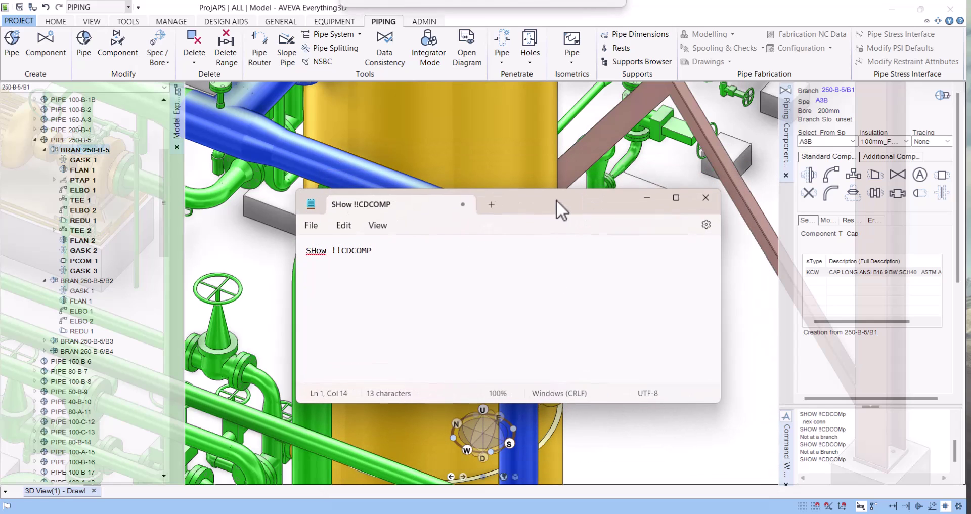
Step: Run the pasted SHOW !!CDCOMP, close its form, then enter SHOW !!CDCLIST
click(856, 463)
key(ctrl+v)
key(Return)
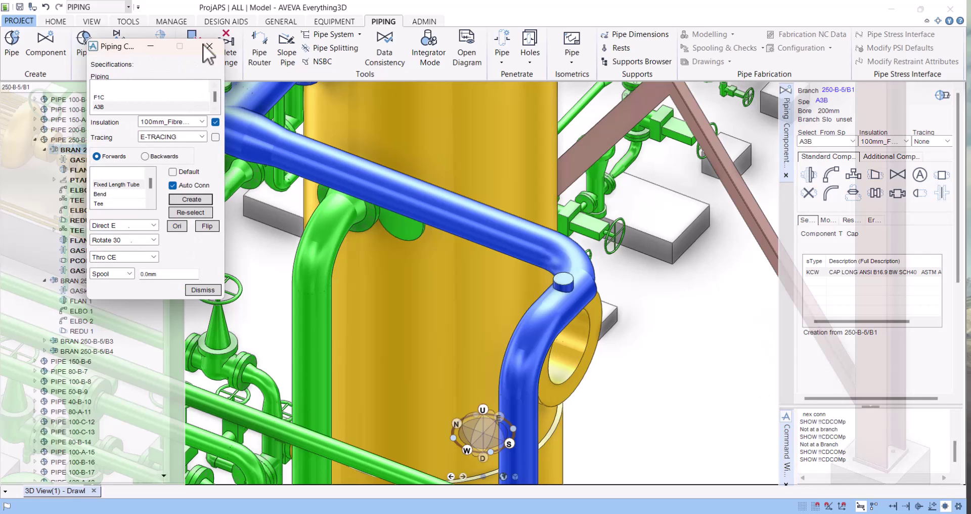
click(209, 46)
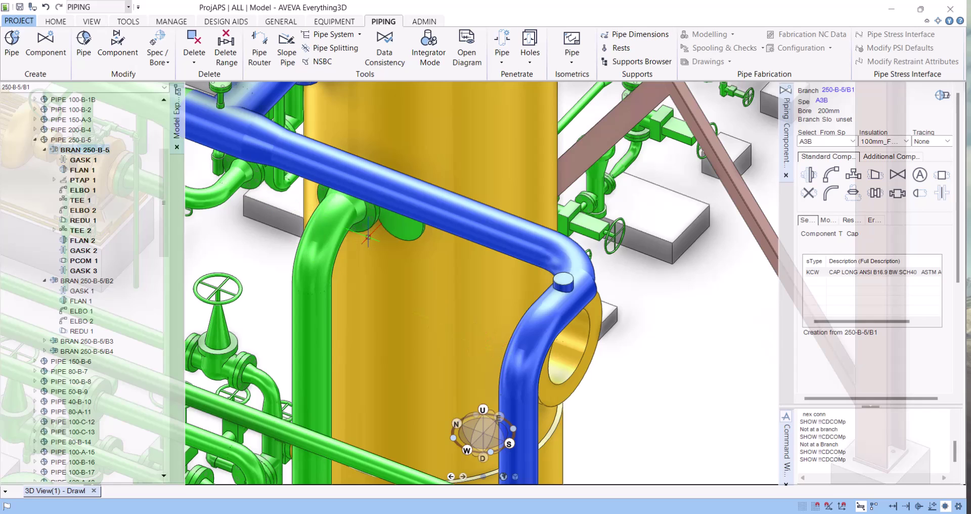
click(828, 470)
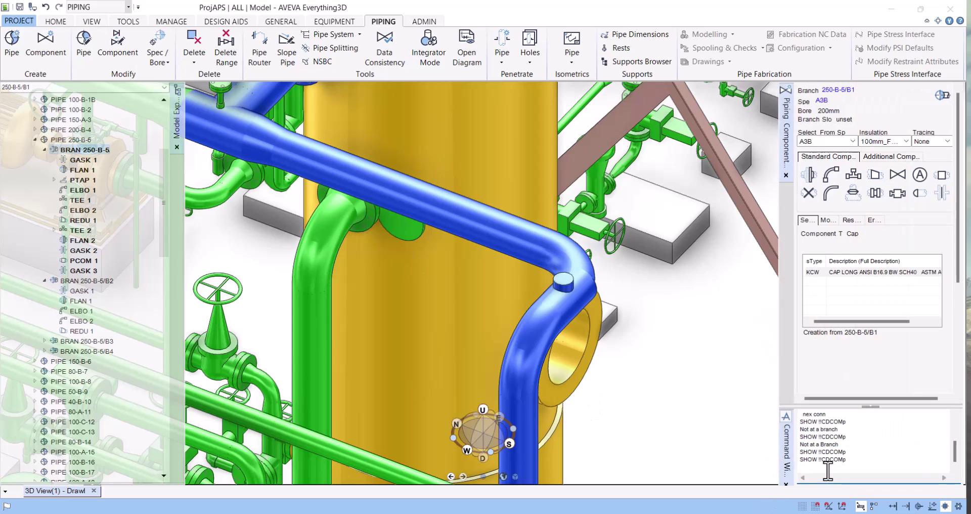
text(SHOW )
text(!!)
text(CDCLIS)
text(T)
Step: Open the Lists/Collections form and add a new list named 12
key(Return)
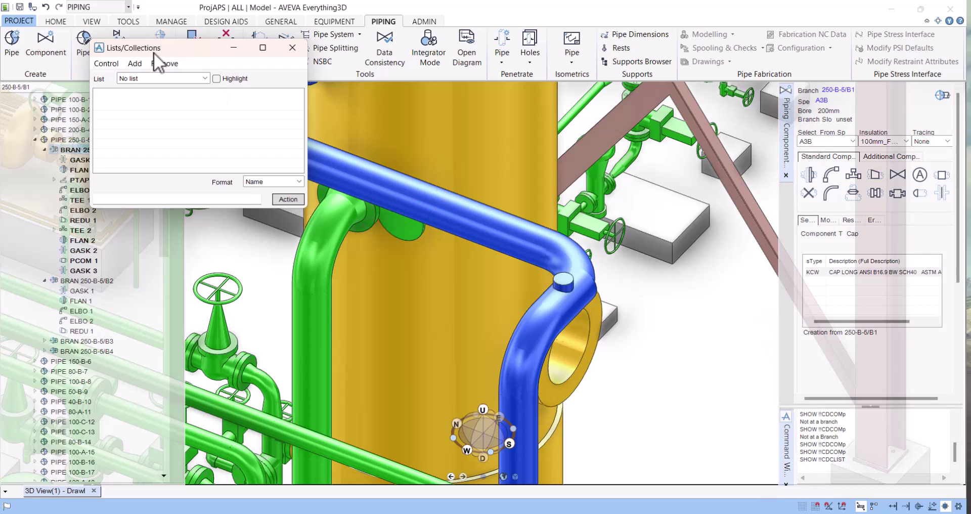
drag(149, 52, 287, 69)
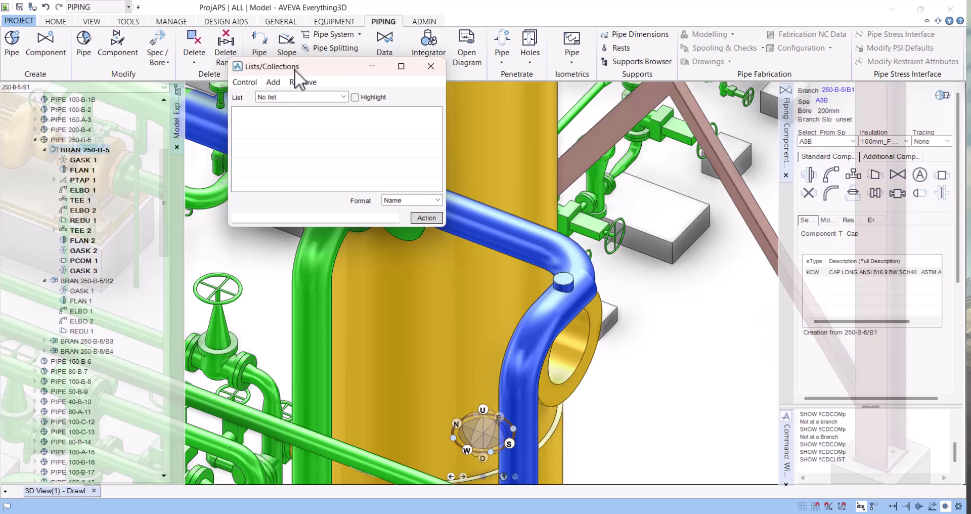
click(276, 84)
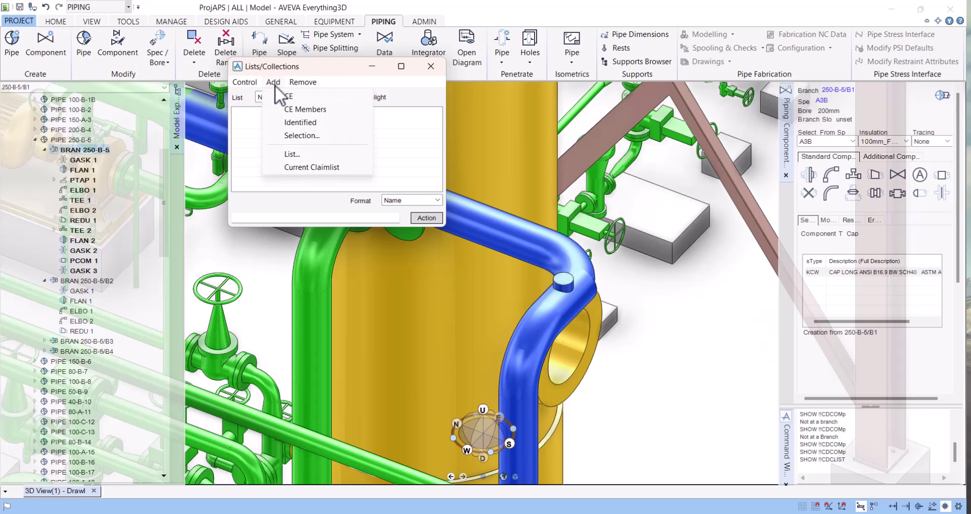
click(313, 153)
text(1)
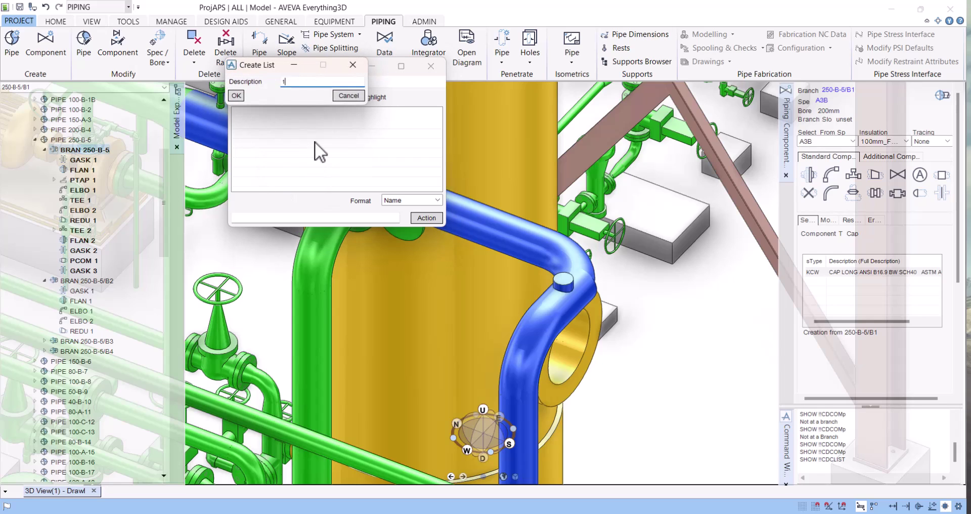
text(2)
click(237, 94)
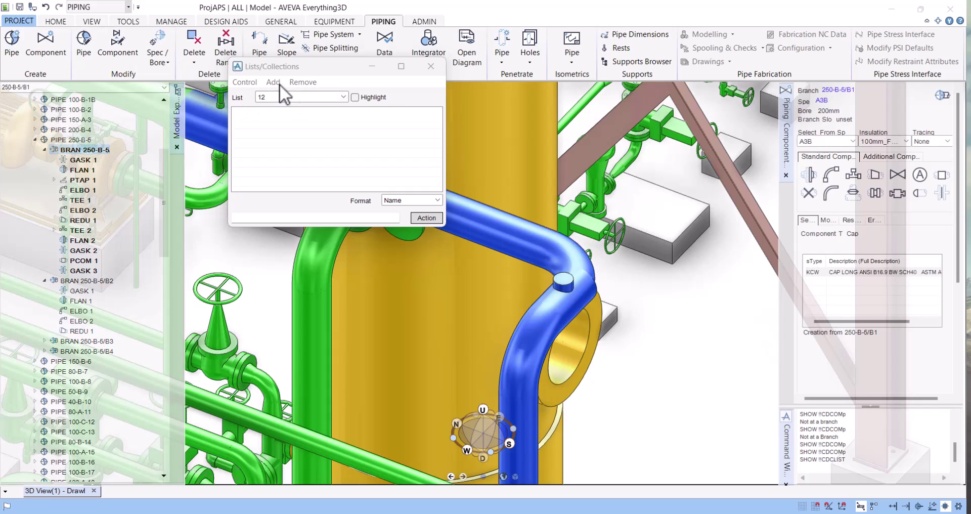
Step: Fill list 12 with the CE members and move the form down-right
click(278, 84)
click(305, 109)
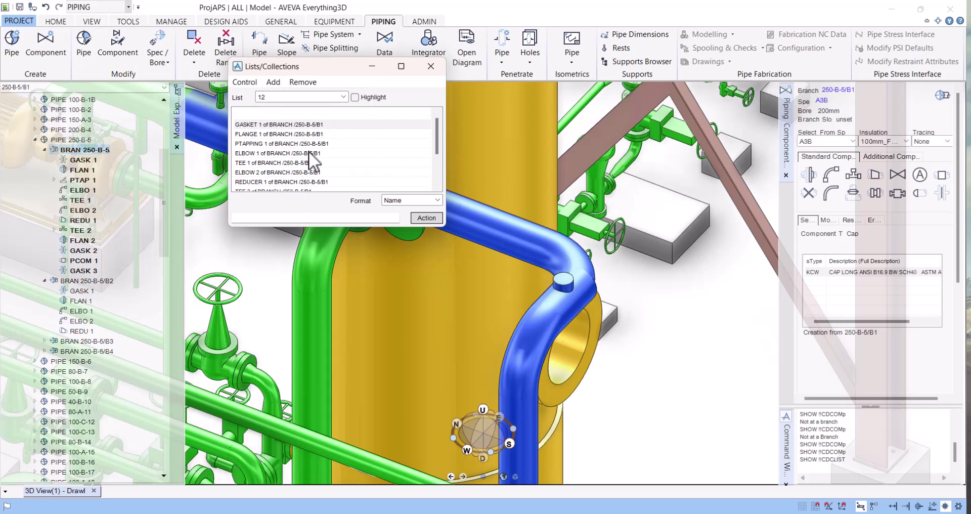
click(304, 96)
drag(308, 64, 342, 95)
text(SHow !!CDCOMP)
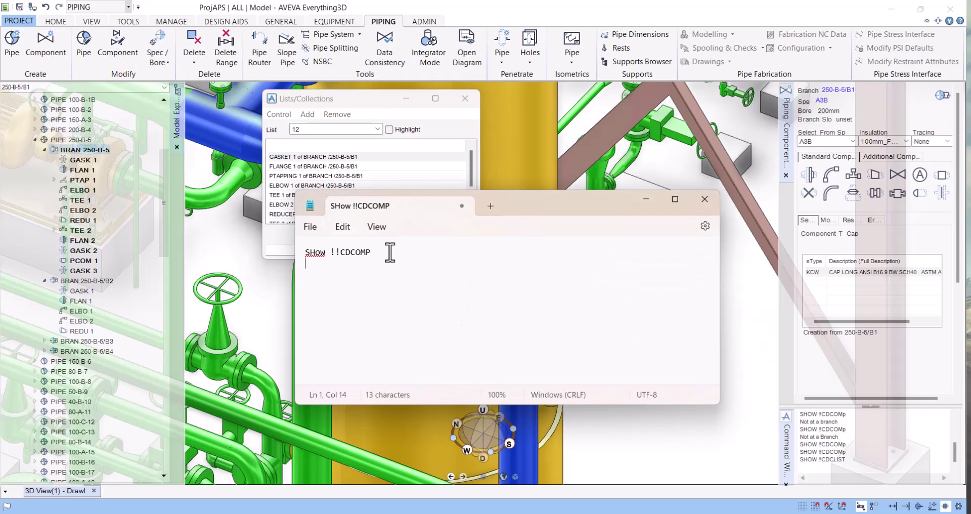
Step: Enter 'SHOW !!CDLIST' on line 2, below SHow !!CDCOMP
text(SHOW )
text(!!)
text(CD)
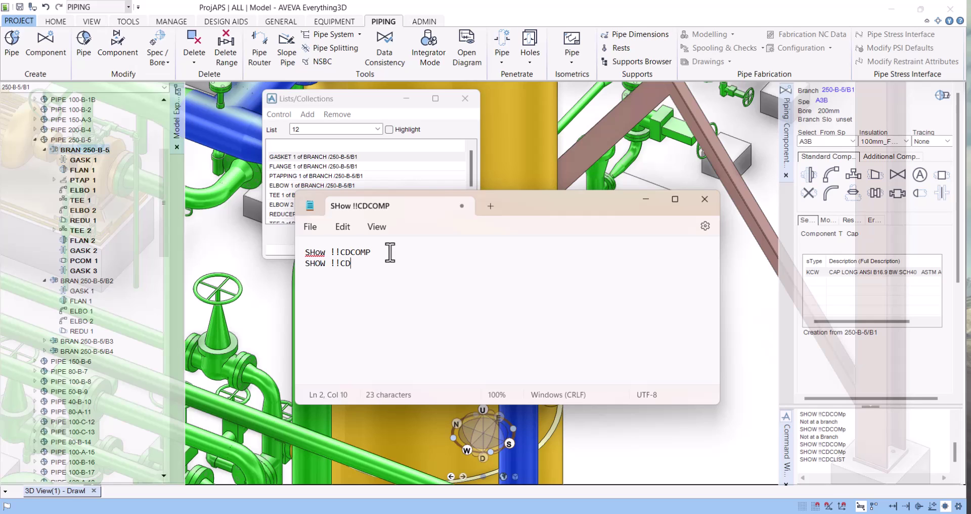
text(LIST)
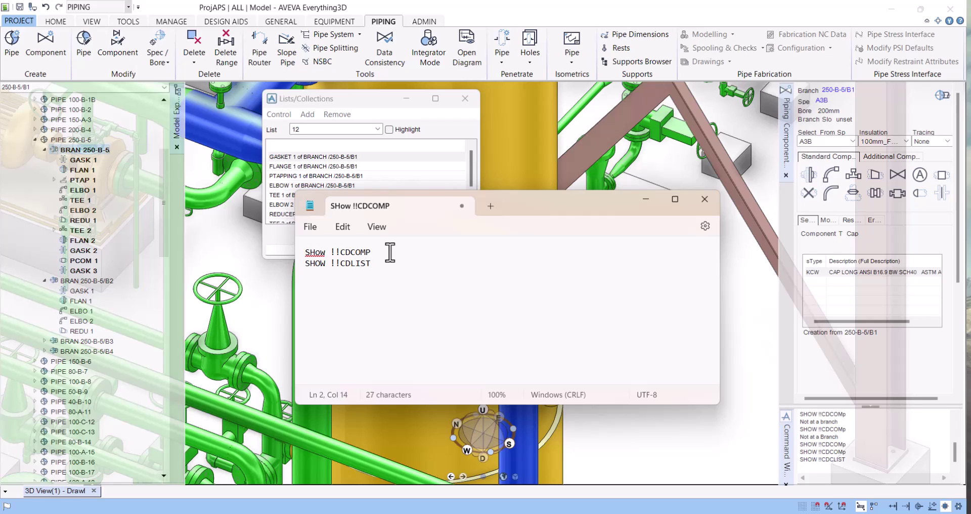